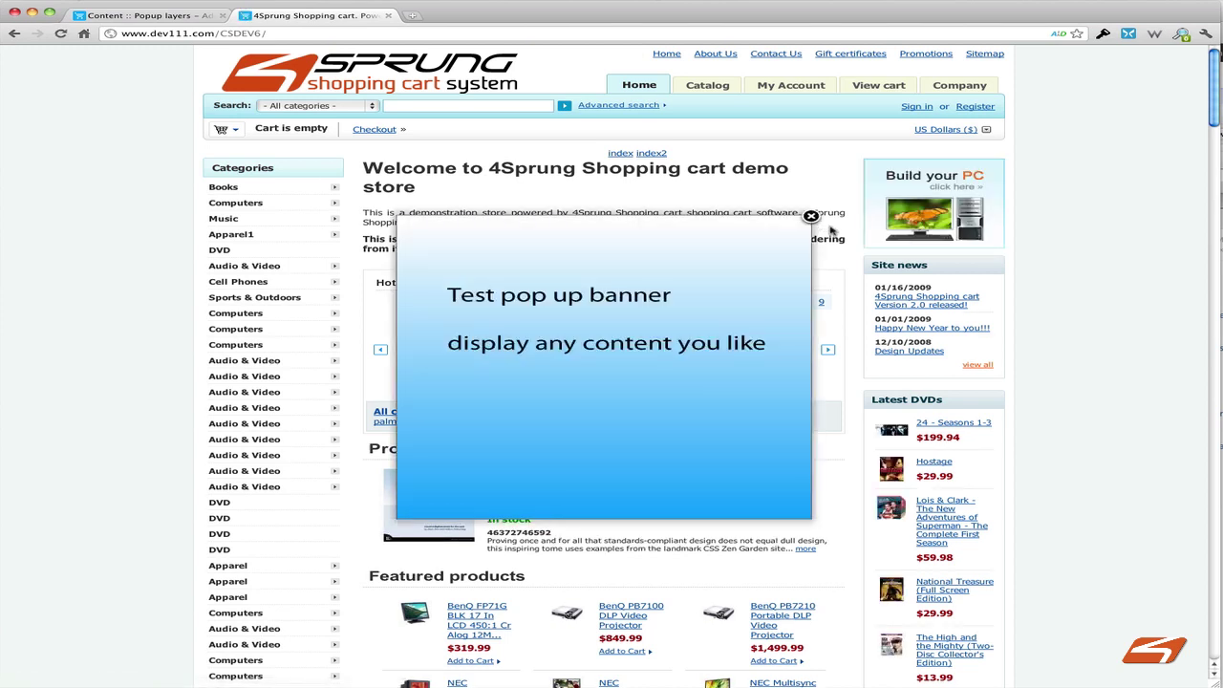
Step: Review the Test Popup Layer's after-page-load trigger, 3-second delay and banner HTML description
{"action": "left_click", "coordinate": [143, 17]}
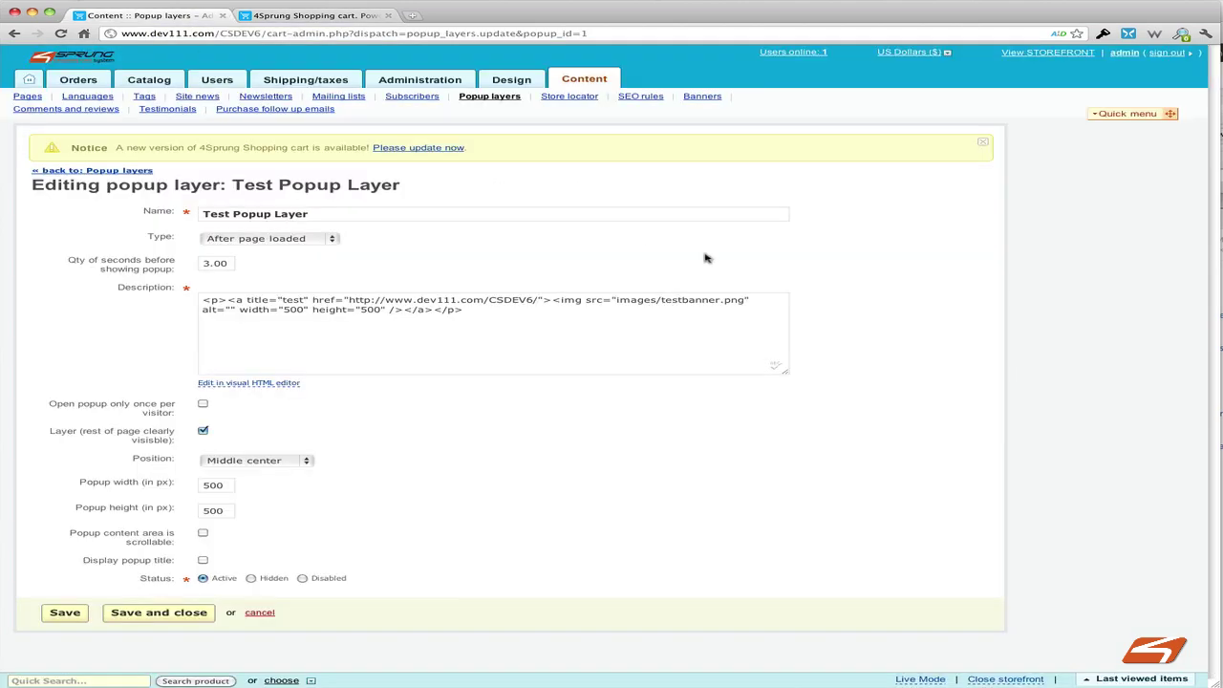
{"action": "left_click", "coordinate": [319, 238]}
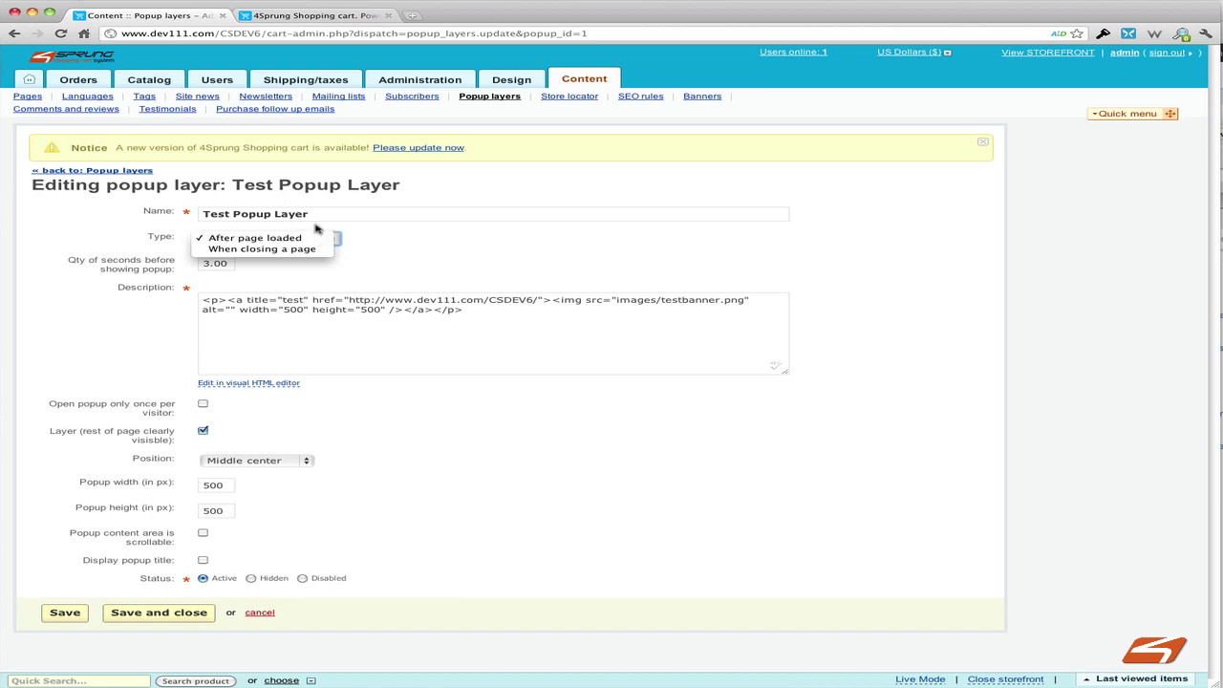
{"action": "left_click", "coordinate": [366, 235]}
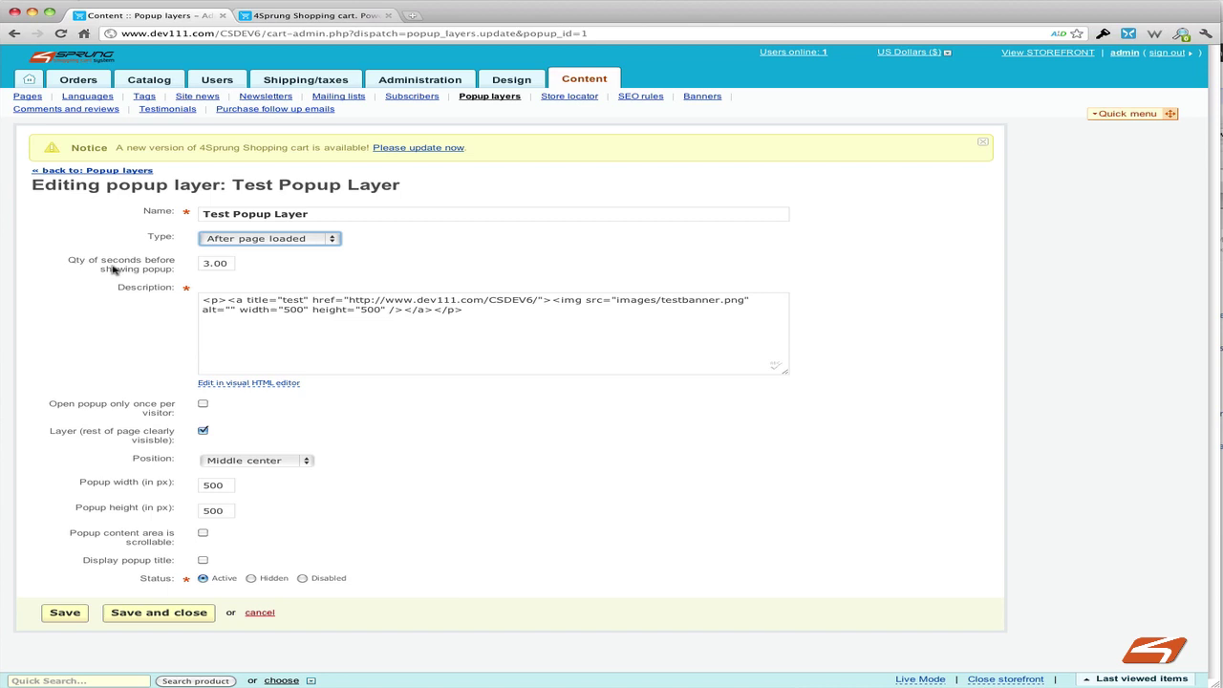
{"action": "left_click", "coordinate": [208, 268]}
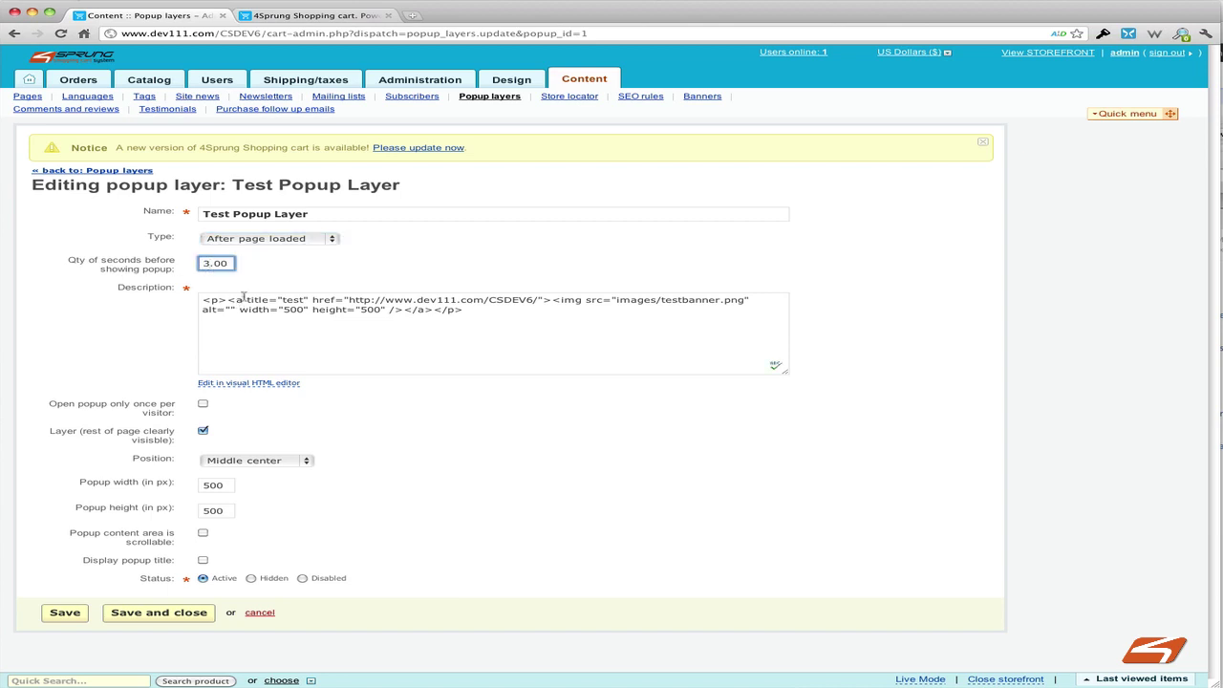
{"action": "left_click", "coordinate": [312, 333]}
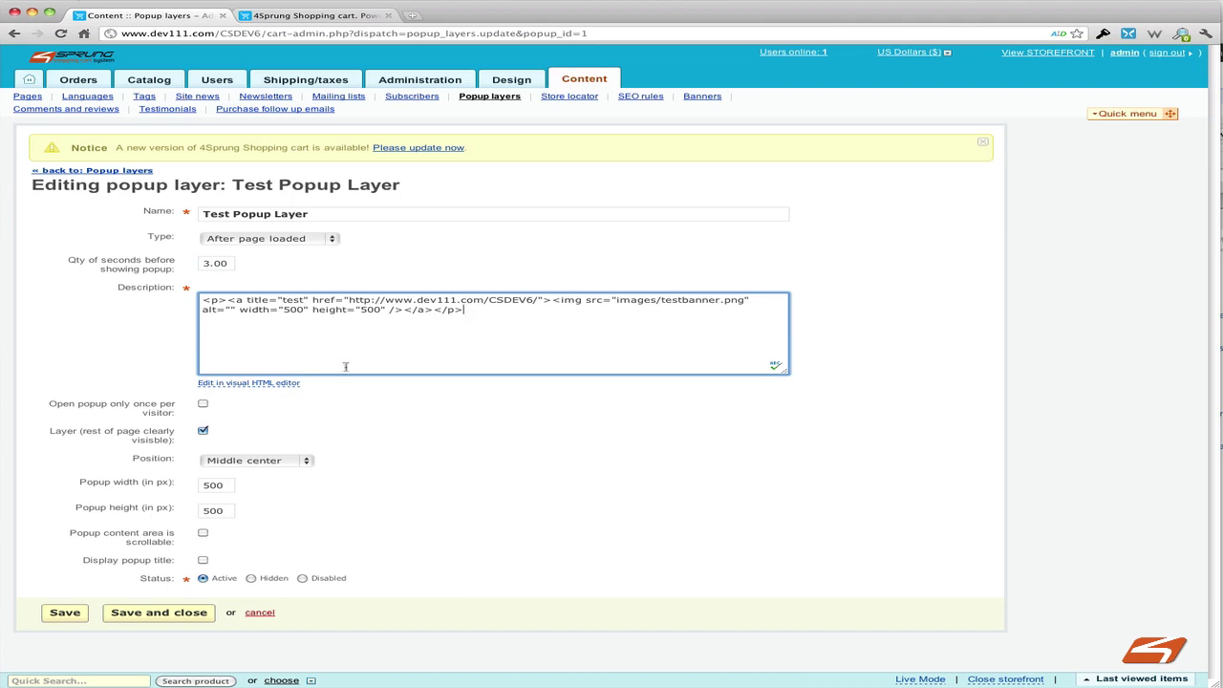
{"action": "left_click", "coordinate": [277, 384]}
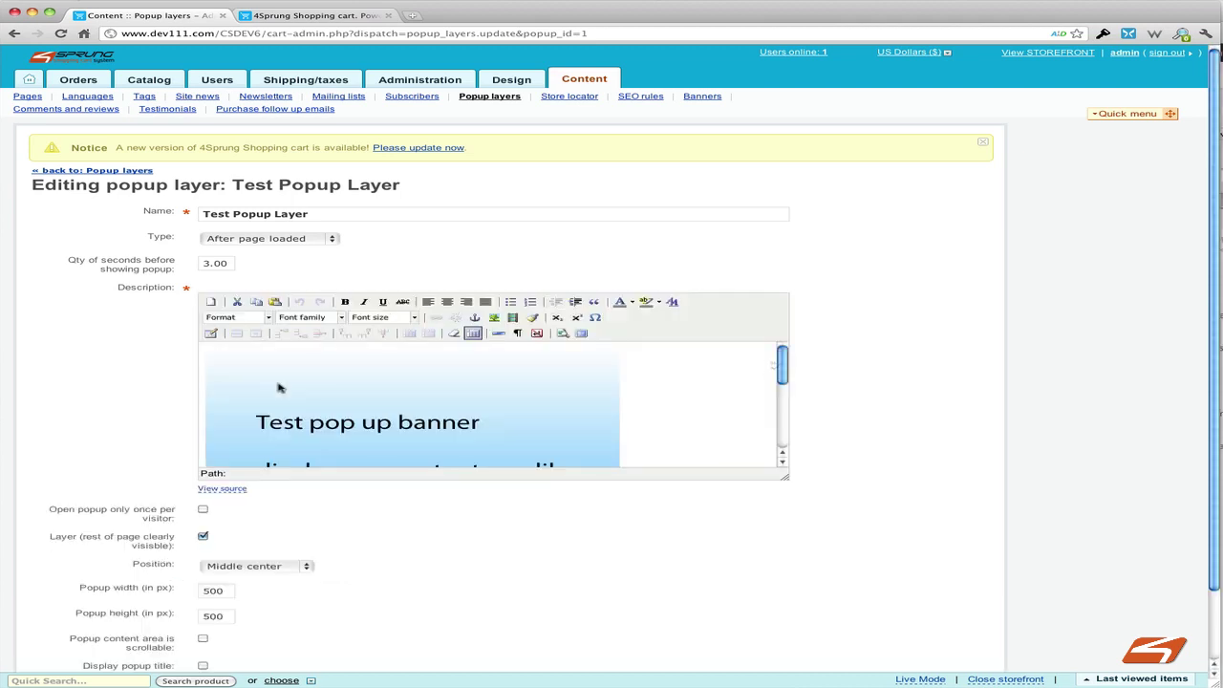
{"action": "left_click", "coordinate": [425, 400]}
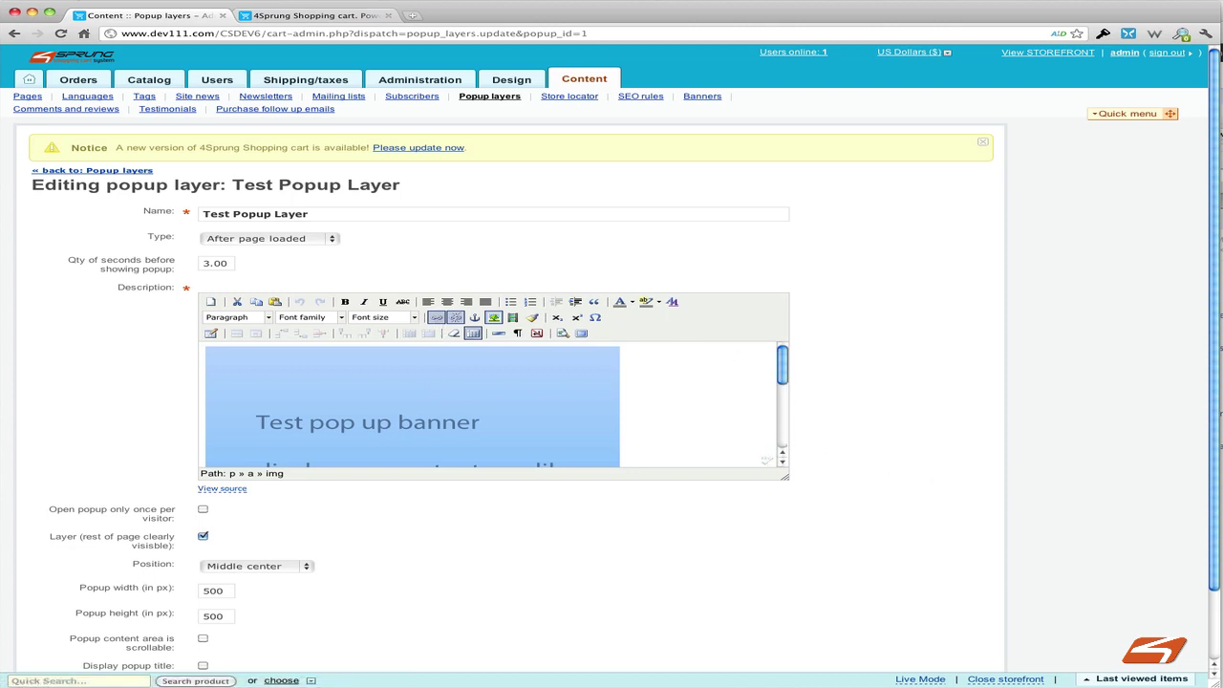
{"action": "scroll", "coordinate": [1218, 292], "scroll_direction": "down", "scroll_amount": 3}
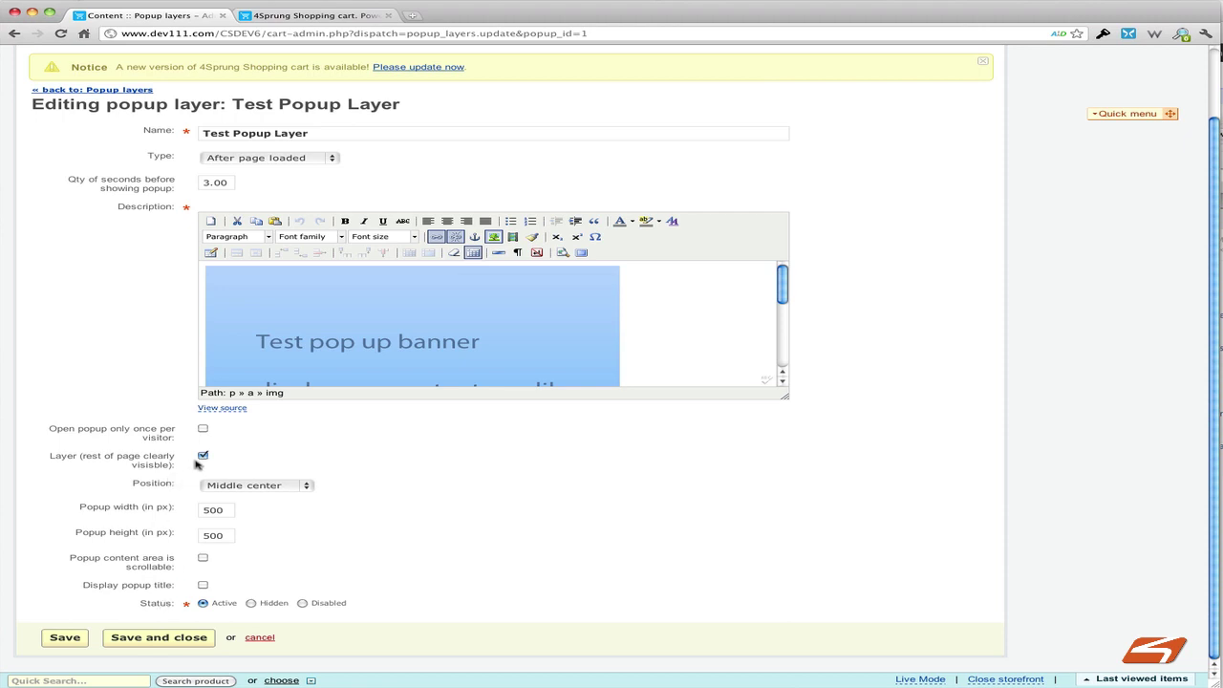
Step: Save the popup with 'Layer (rest of page clearly visible)' off, then reload the storefront homepage
{"action": "left_click", "coordinate": [202, 456]}
{"action": "left_click", "coordinate": [60, 640]}
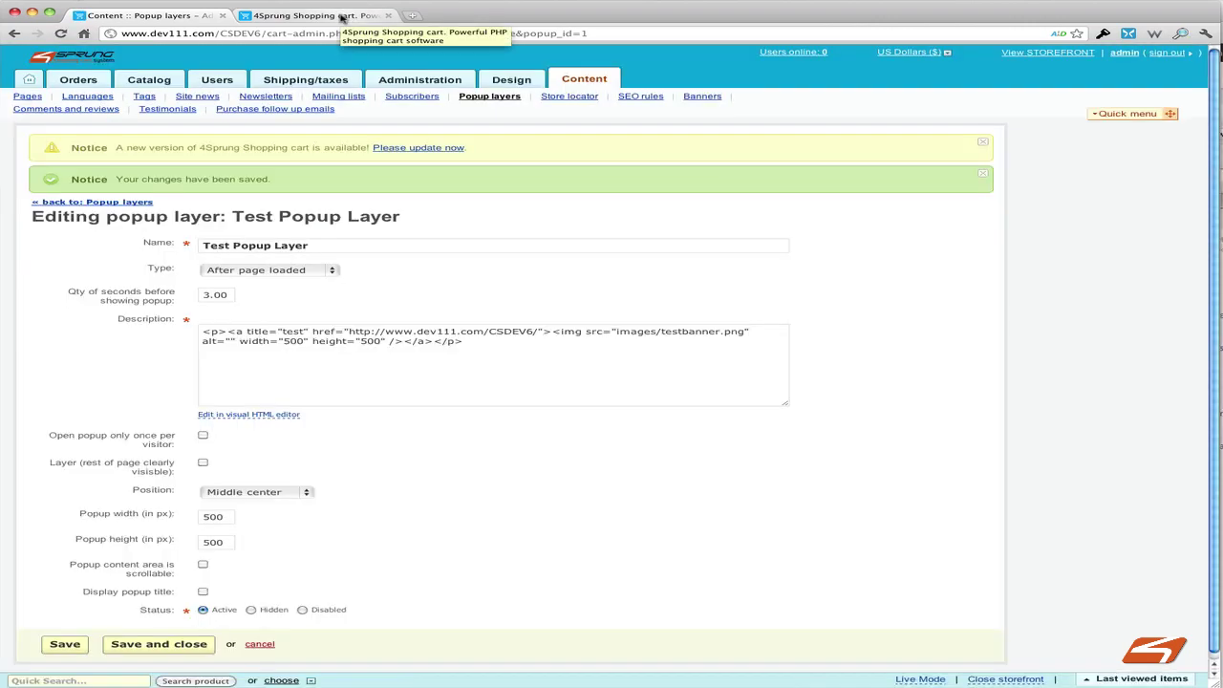
{"action": "left_click", "coordinate": [344, 16]}
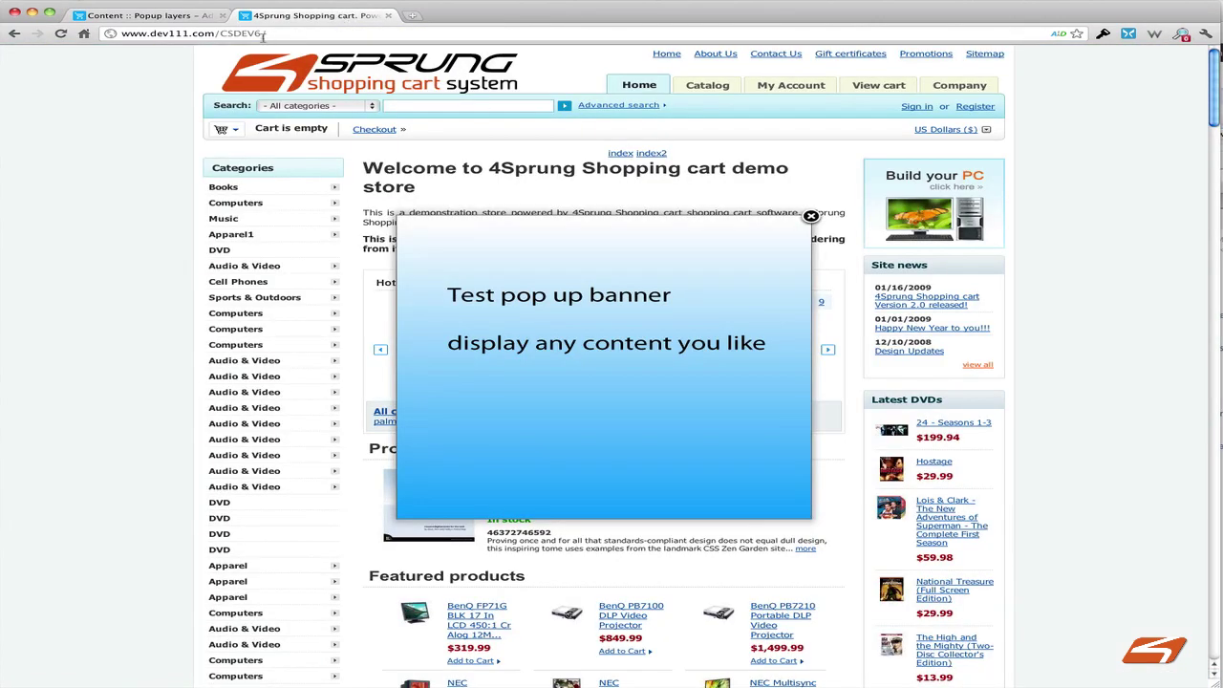
{"action": "left_click", "coordinate": [61, 35]}
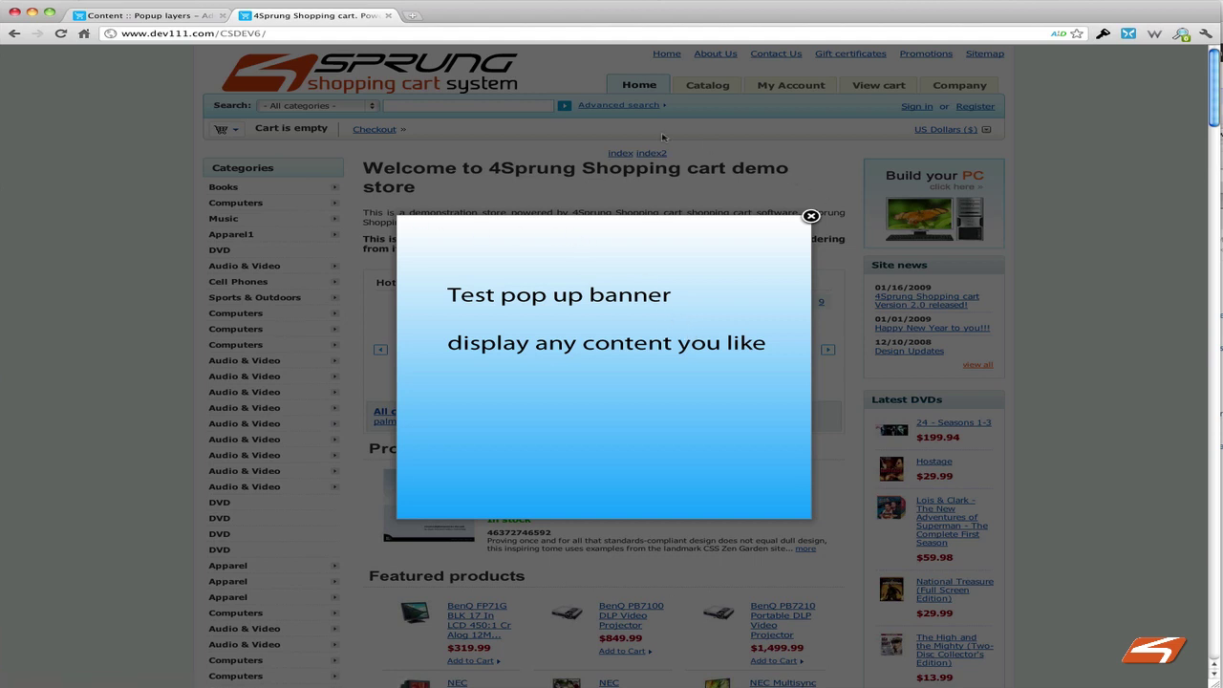
Step: Re-enable 'Layer (rest of page clearly visible)' on the popup and save it
{"action": "left_click", "coordinate": [105, 15]}
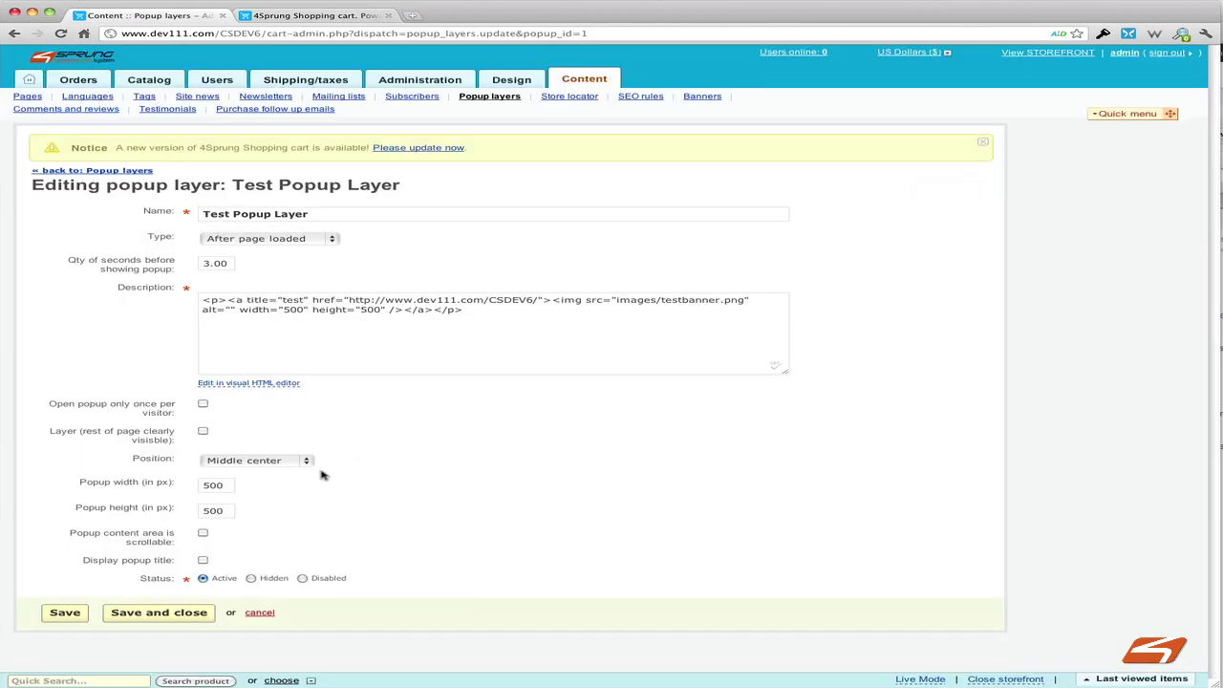
{"action": "left_click", "coordinate": [203, 432]}
{"action": "left_click", "coordinate": [79, 616]}
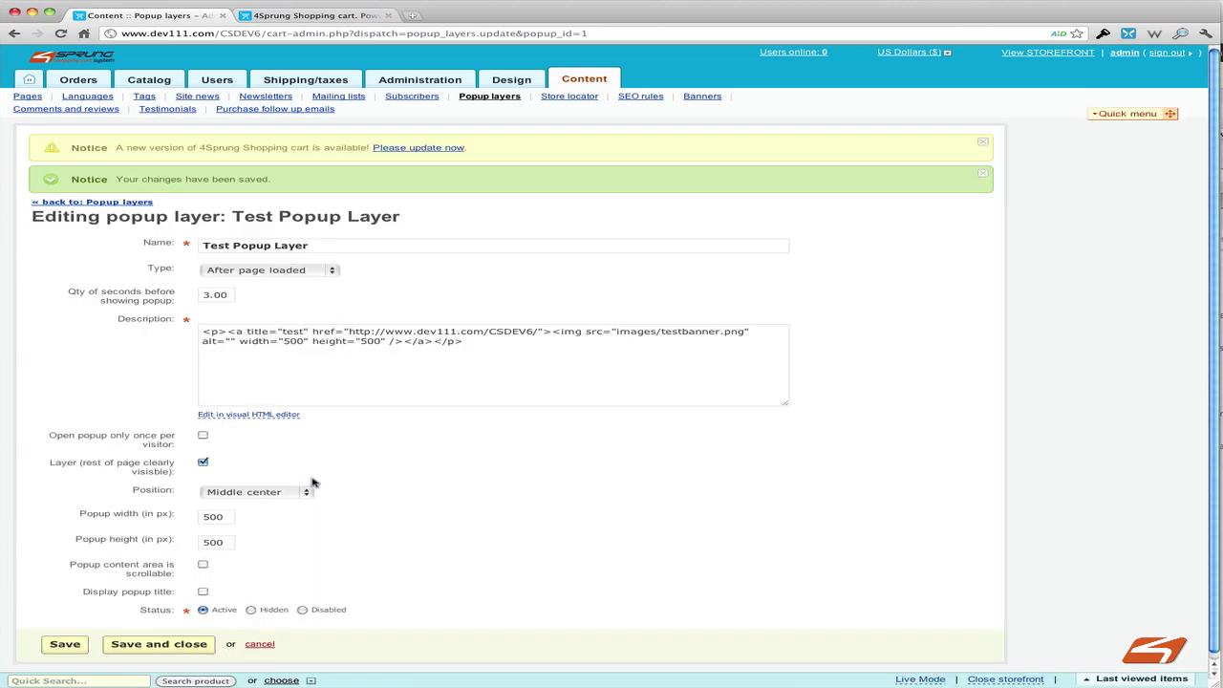
{"action": "left_click", "coordinate": [278, 496]}
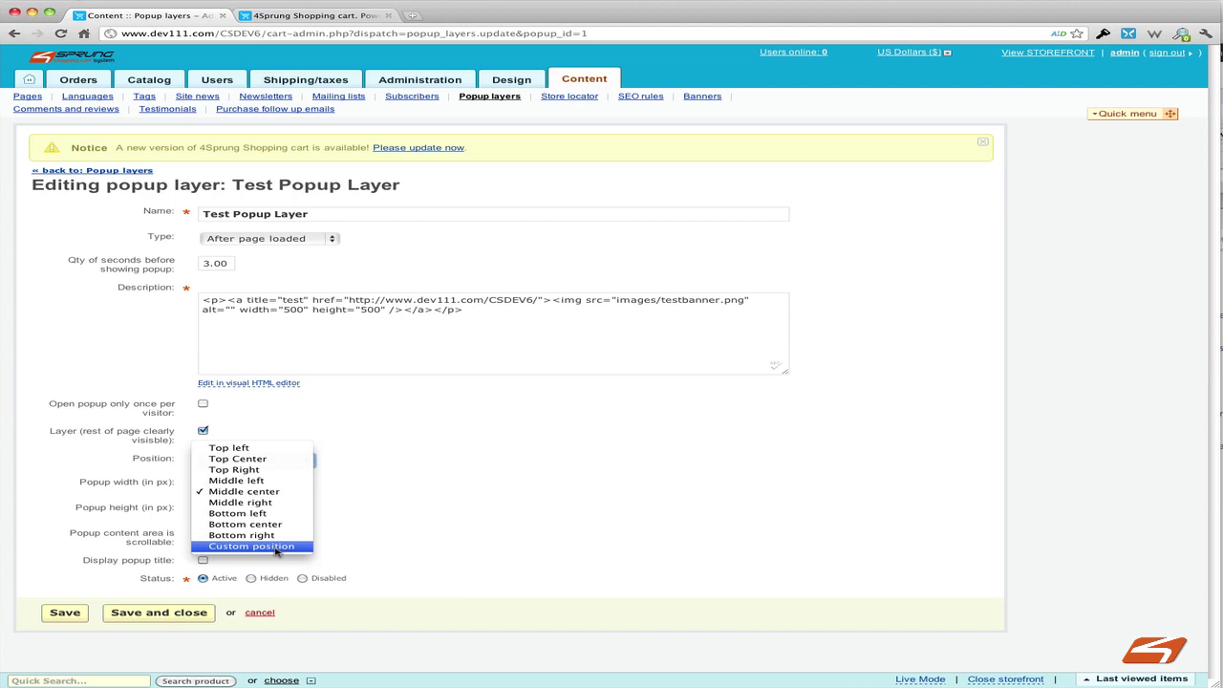
Step: Try Custom position, then set the popup position back to Middle center and save
{"action": "left_click", "coordinate": [276, 552]}
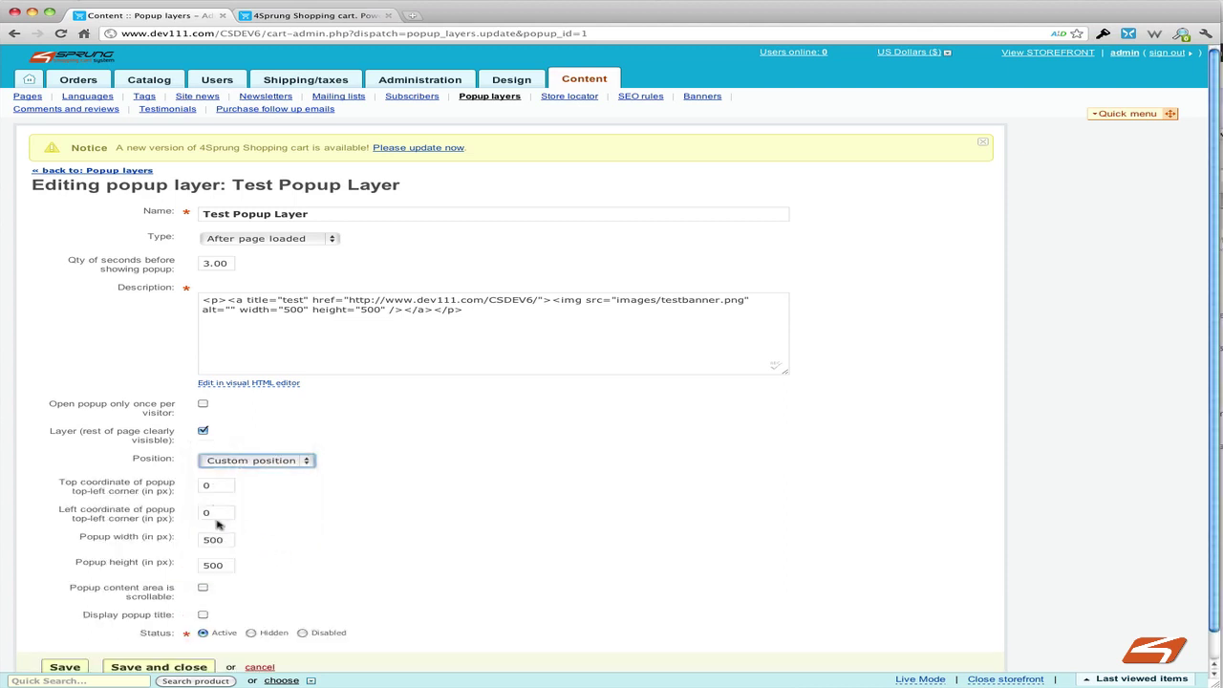
{"action": "left_click", "coordinate": [251, 462]}
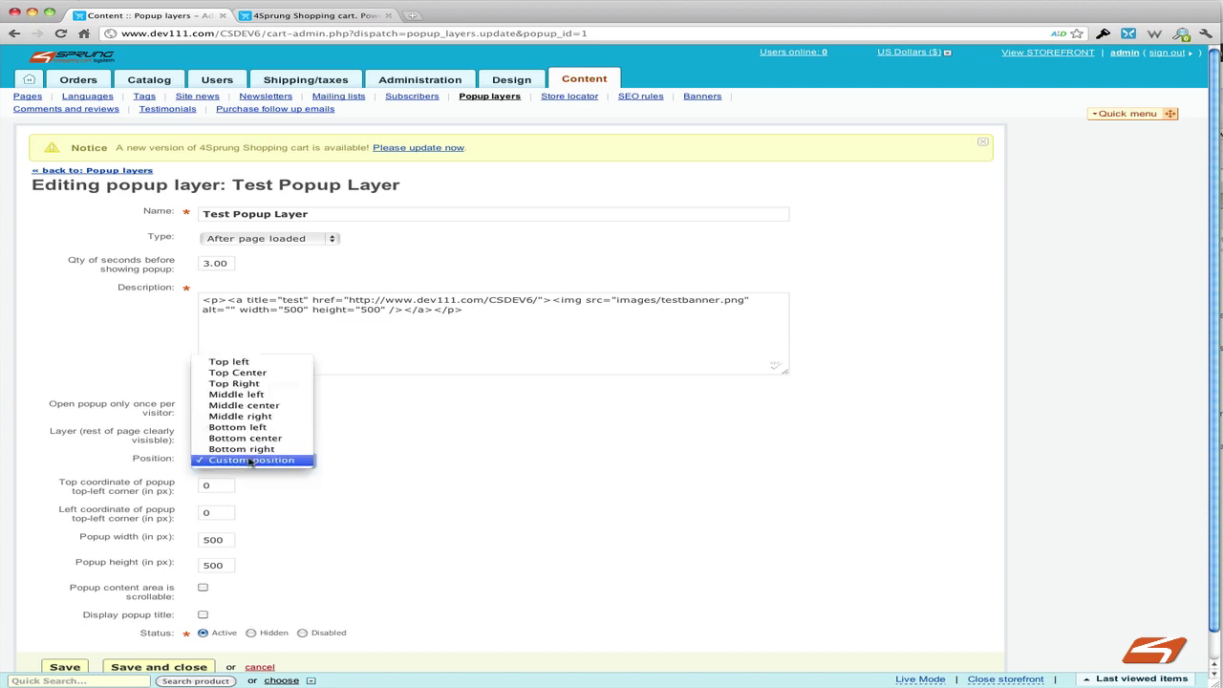
{"action": "left_click", "coordinate": [251, 408]}
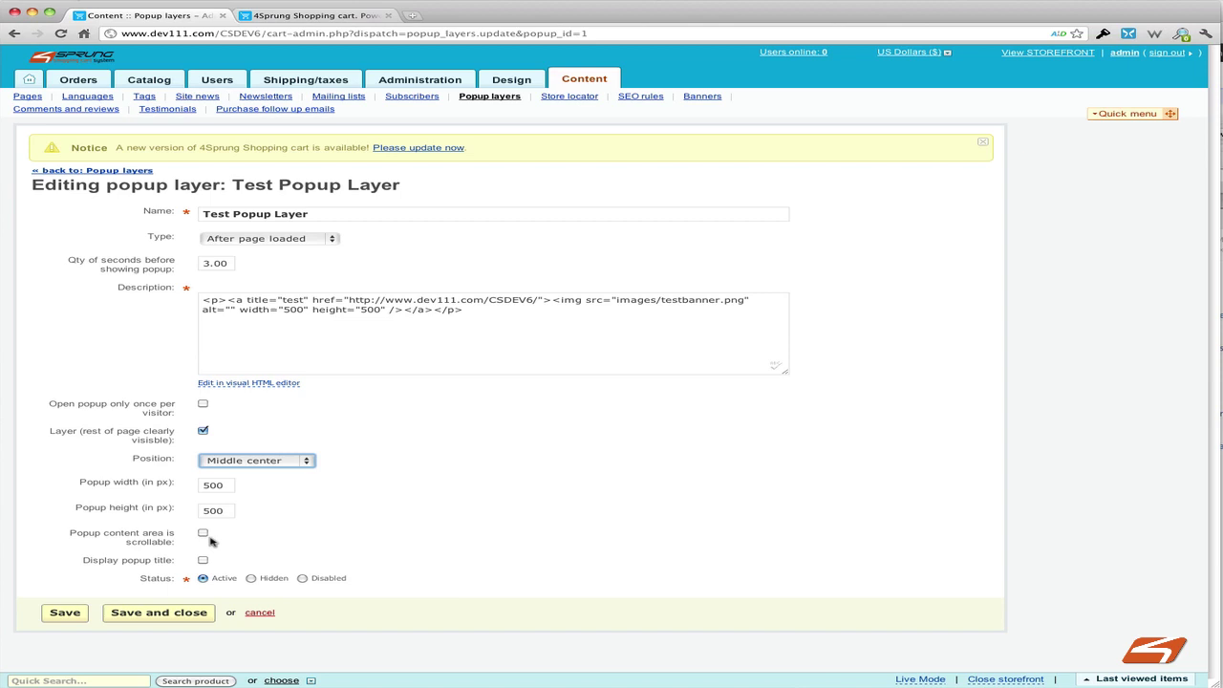
{"action": "left_click", "coordinate": [201, 563]}
{"action": "left_click", "coordinate": [67, 614]}
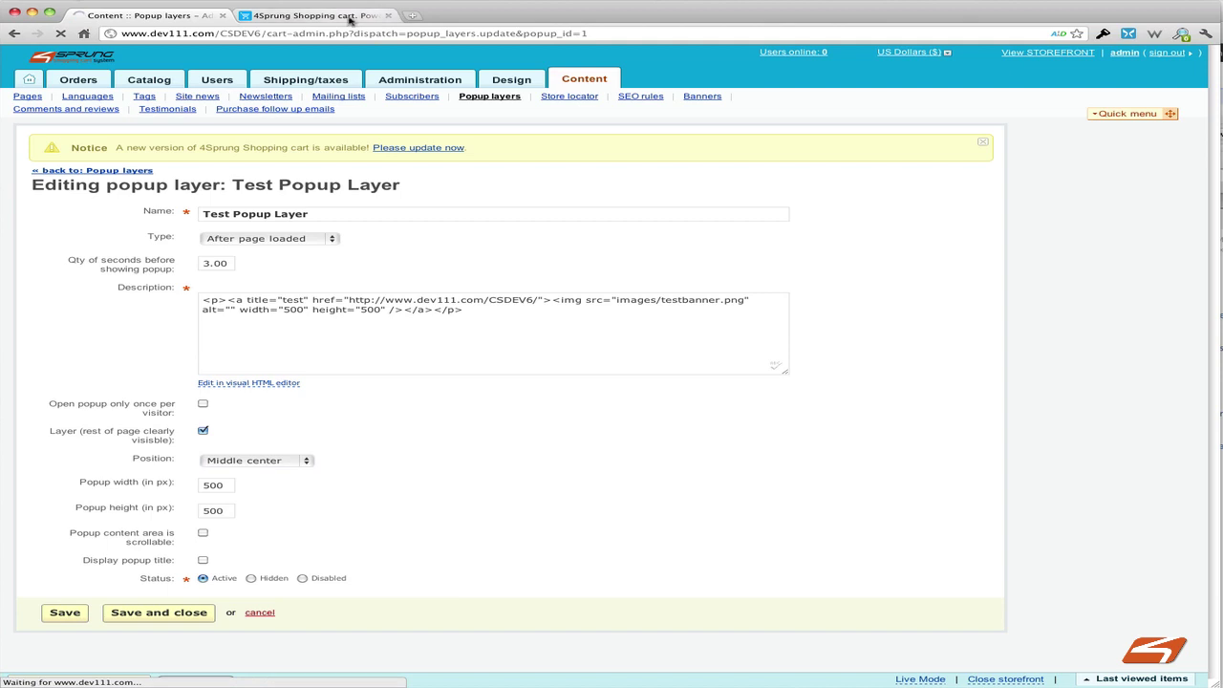
Step: View the storefront homepage with the test banner popup centered over it
{"action": "left_click", "coordinate": [350, 20]}
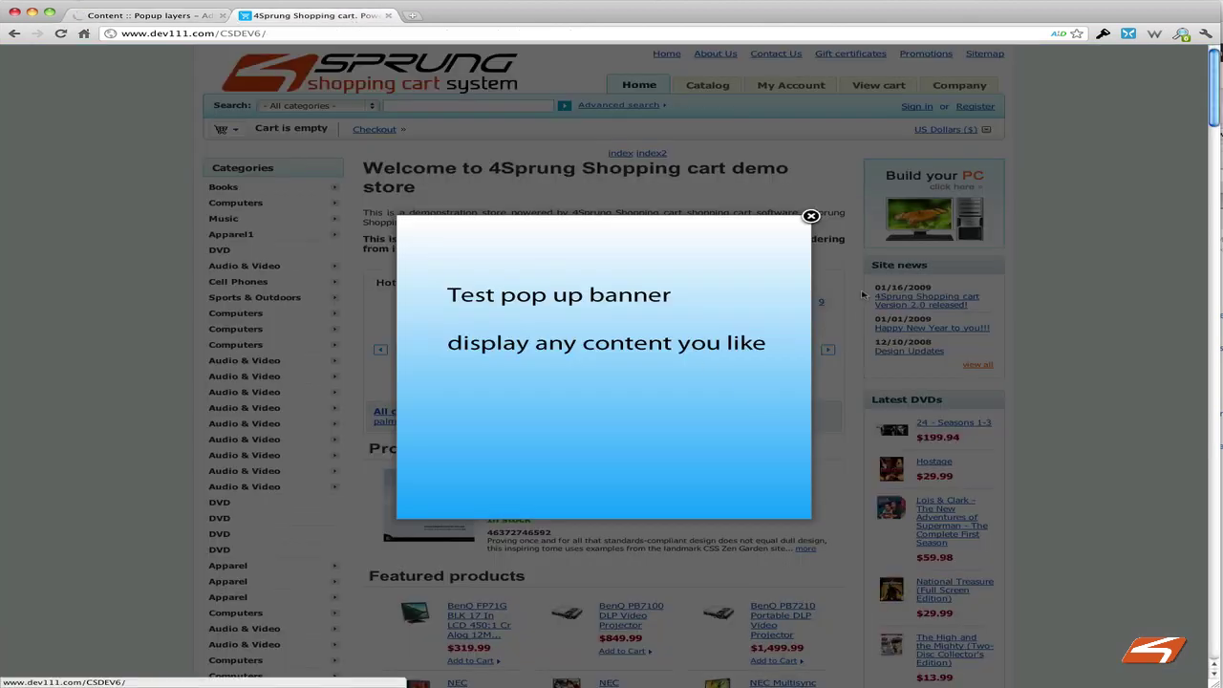